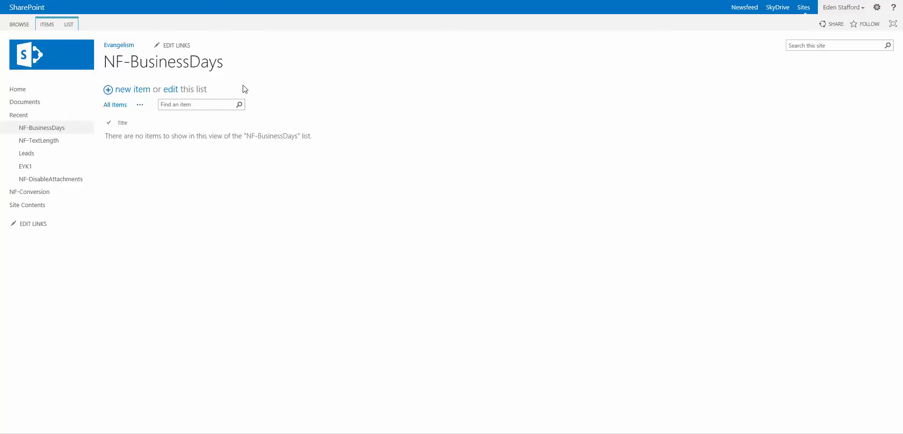
- Create a new item dated 5/29/2015 and confirm it is only 6 business days away
{"action": "left_click", "coordinate": [129, 94]}
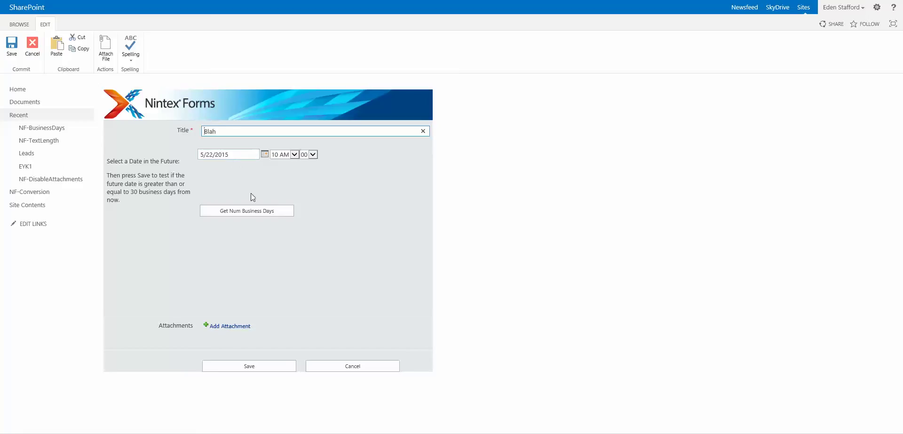
{"action": "left_click", "coordinate": [264, 153]}
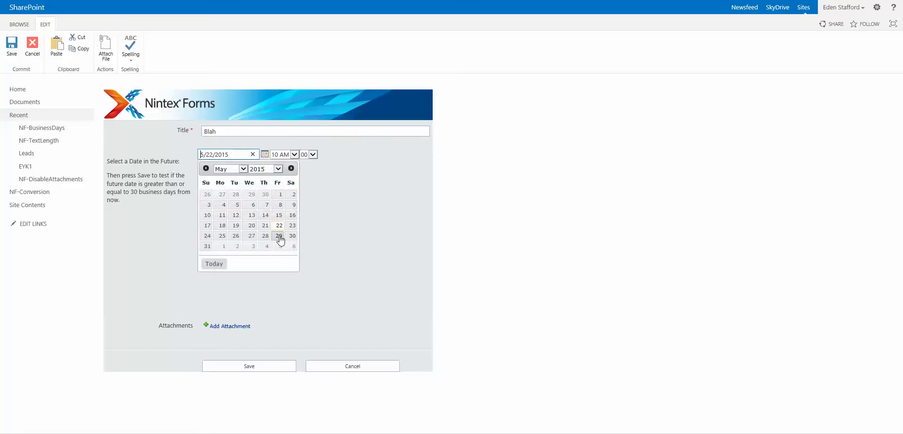
{"action": "left_click", "coordinate": [279, 236]}
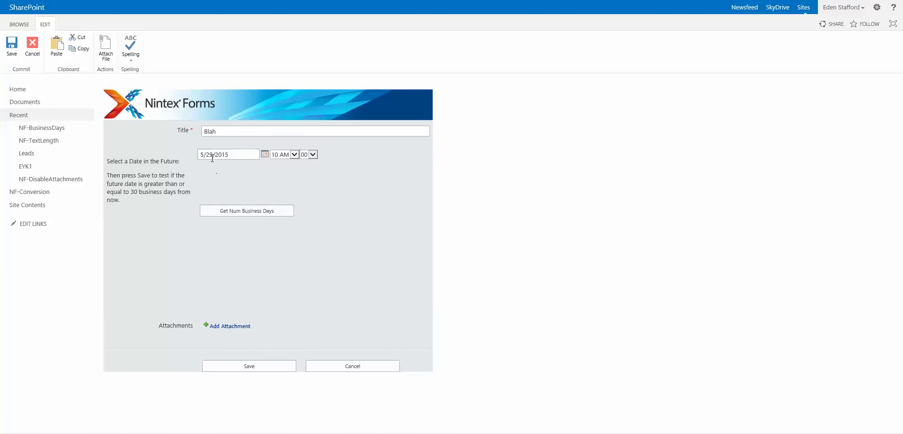
{"action": "left_click", "coordinate": [250, 213]}
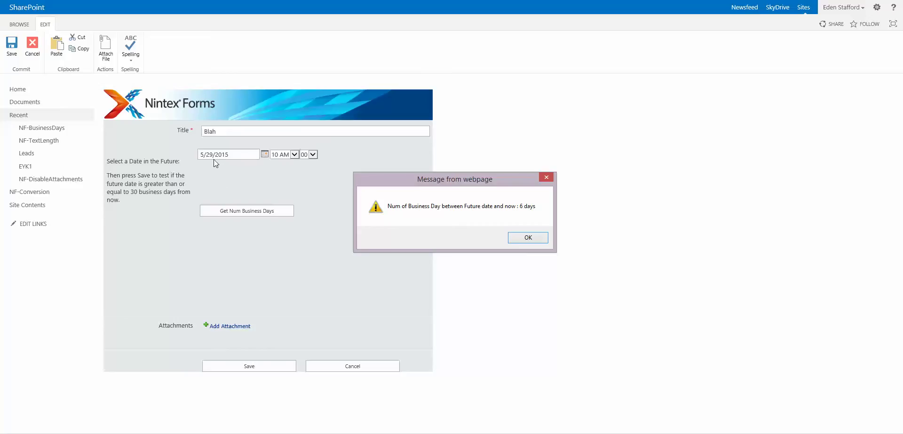
{"action": "left_click", "coordinate": [529, 237]}
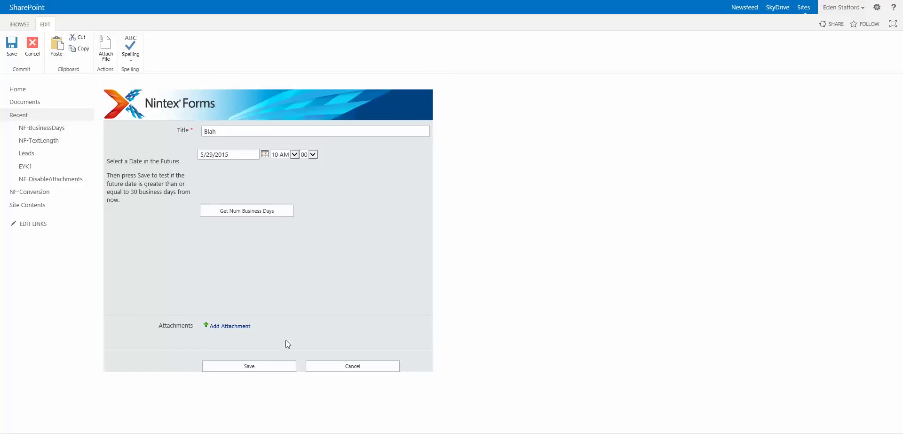
- Attempt to save with the 5/29 date, then change the date to 8/29/2015
{"action": "left_click", "coordinate": [249, 366]}
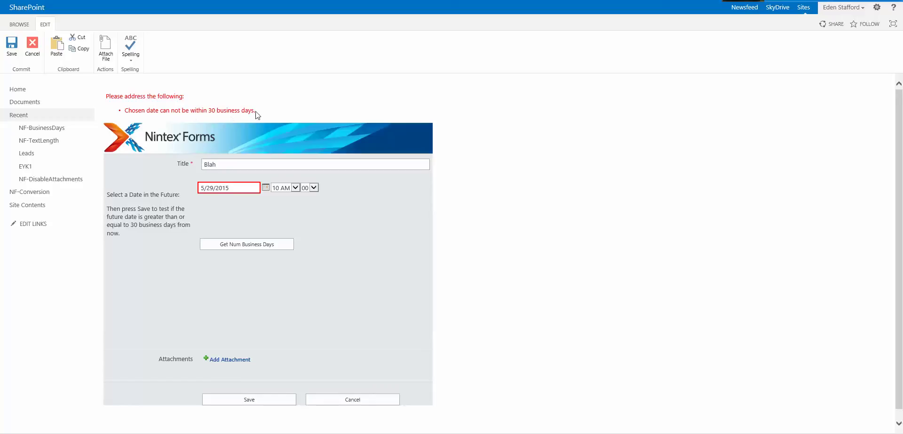
{"action": "left_click", "coordinate": [265, 187]}
{"action": "left_click", "coordinate": [244, 203]}
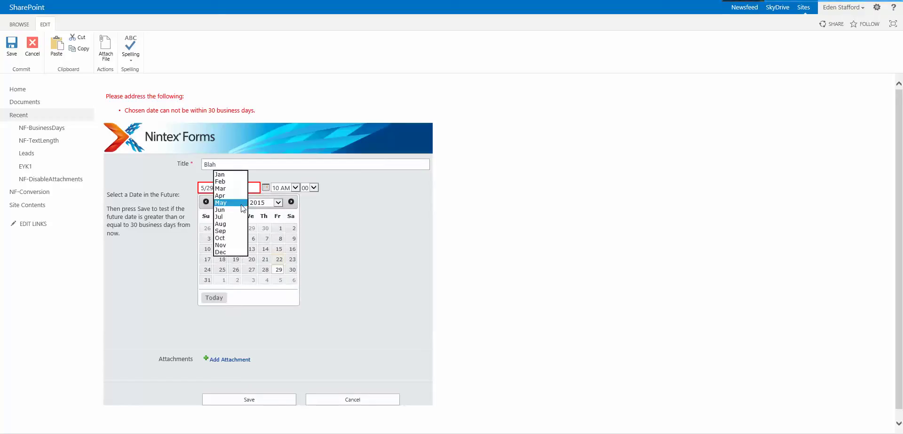
{"action": "left_click", "coordinate": [230, 222]}
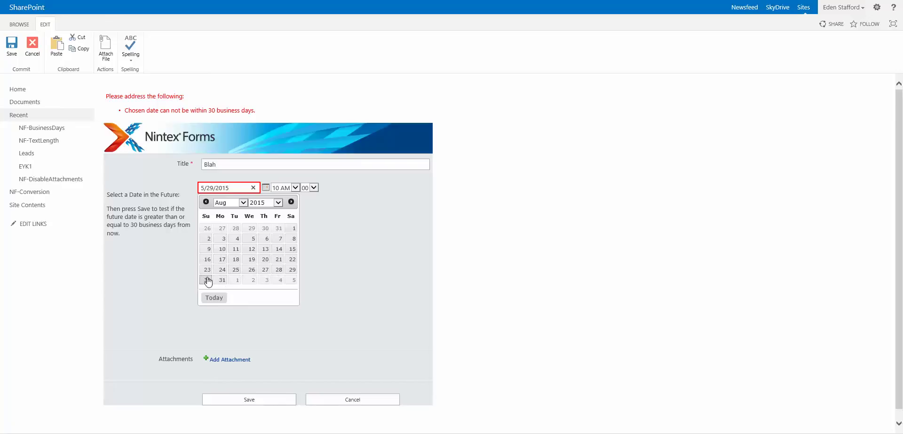
{"action": "left_click", "coordinate": [291, 269]}
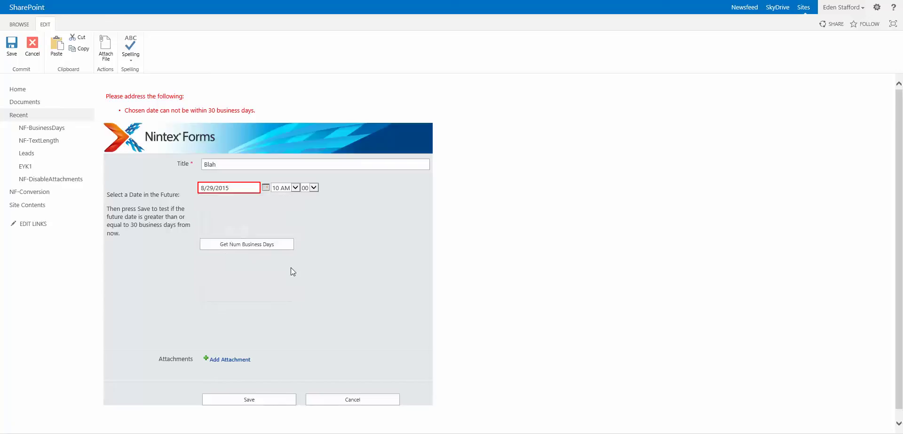
- Confirm 8/29/2015 is 71 business days away and save the item
{"action": "left_click", "coordinate": [254, 251]}
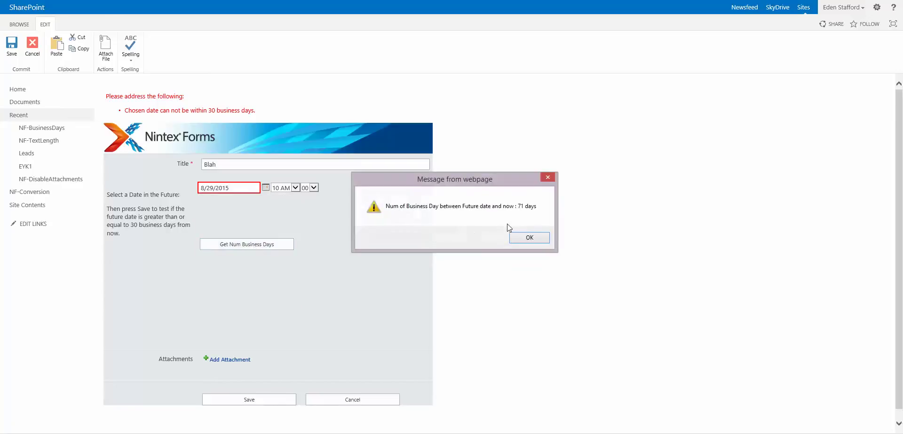
{"action": "left_click", "coordinate": [525, 239]}
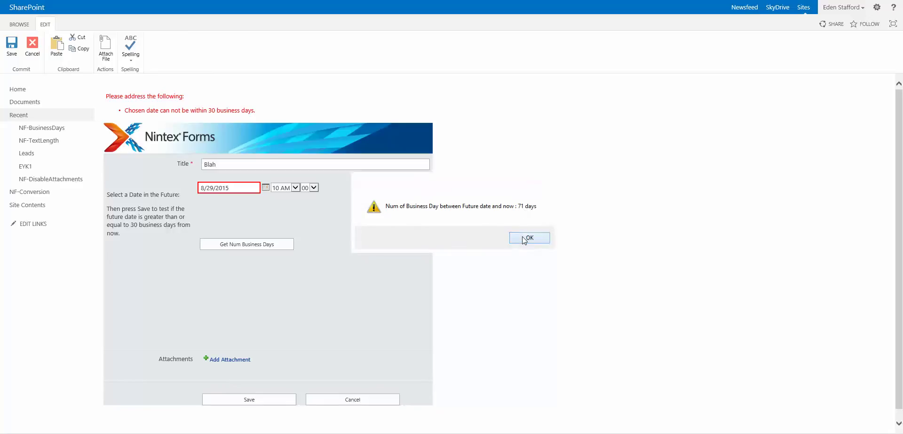
{"action": "left_click", "coordinate": [244, 400]}
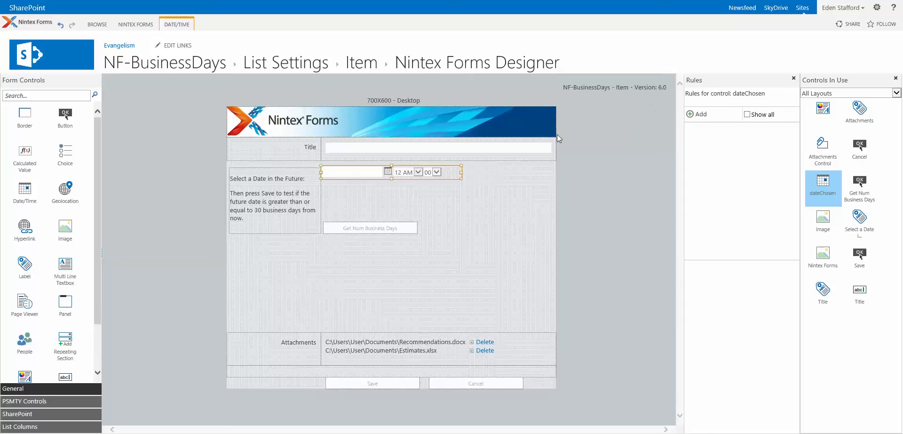
- Open the dateChosen control settings and inspect its cssDateChosen CSS class under Formatting
{"action": "mouse_move", "coordinate": [452, 174]}
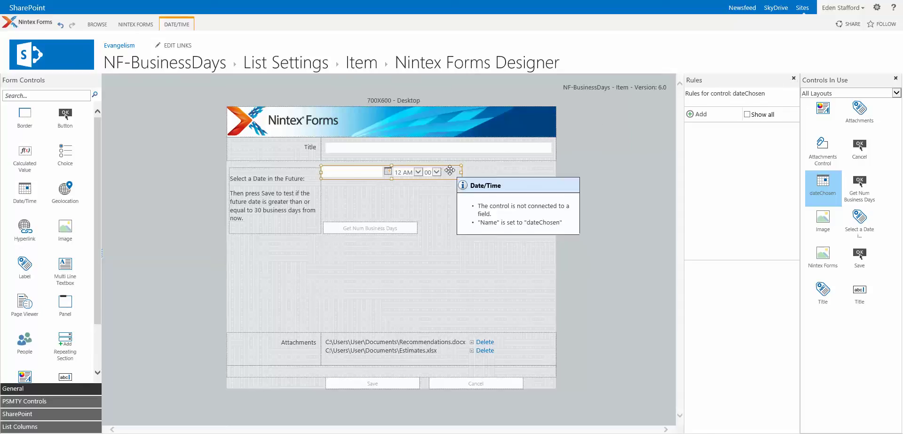
{"action": "double_click", "coordinate": [451, 172]}
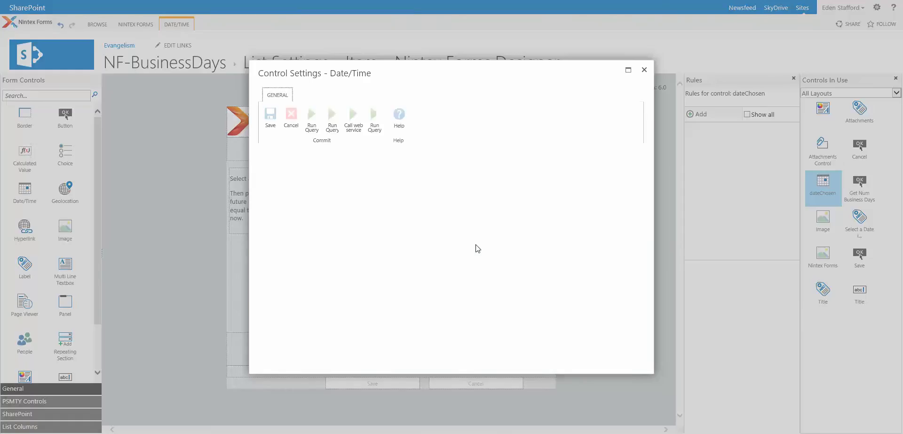
{"action": "left_click", "coordinate": [289, 219]}
{"action": "left_click_drag", "start_coordinate": [292, 247], "coordinate": [261, 247]}
{"action": "left_click_drag", "start_coordinate": [434, 246], "coordinate": [394, 246]}
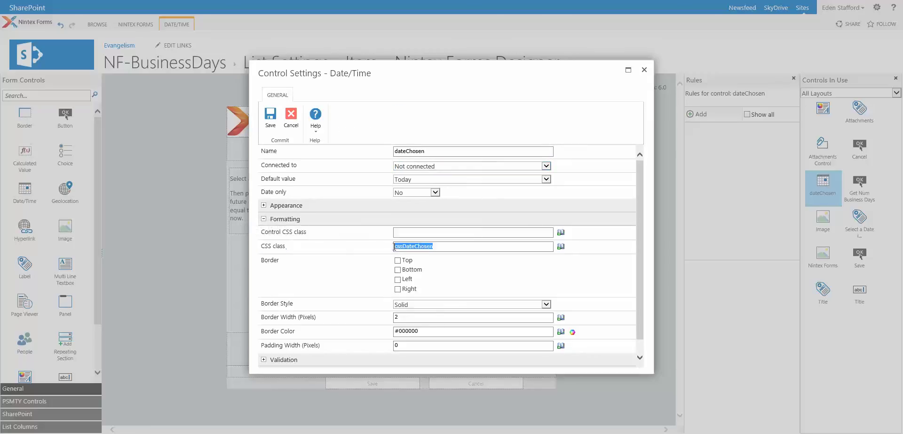
{"action": "left_click", "coordinate": [444, 245]}
{"action": "left_click", "coordinate": [291, 219]}
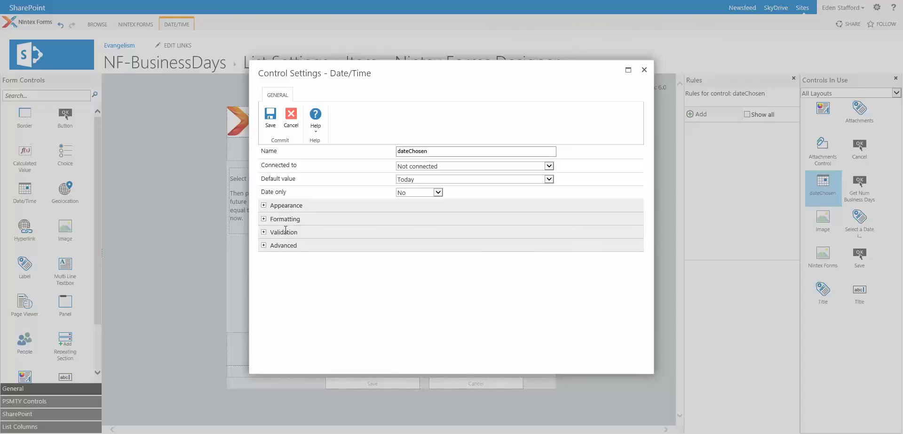
- Review the dateBusinessDayValidation custom validation and error message, then close without changes
{"action": "left_click", "coordinate": [284, 232]}
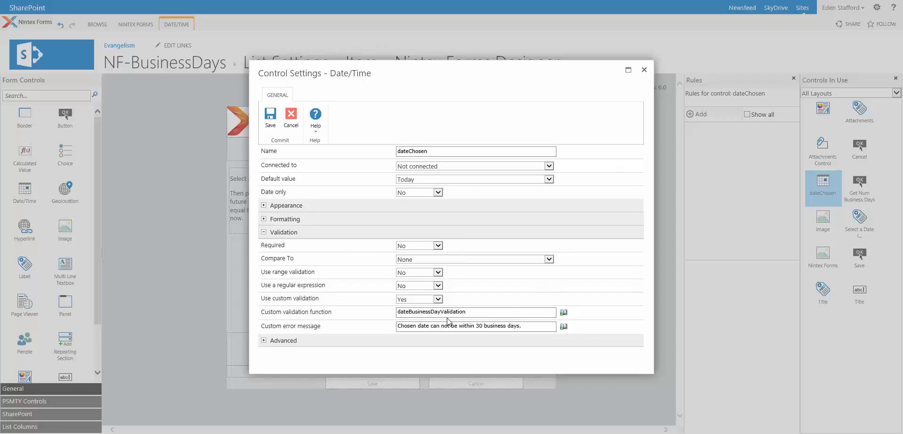
{"action": "left_click_drag", "start_coordinate": [526, 326], "coordinate": [400, 325]}
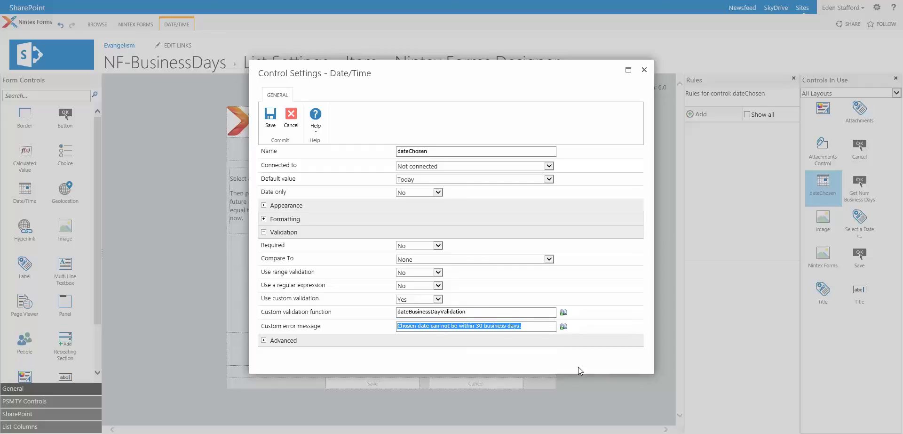
{"action": "left_click", "coordinate": [646, 71]}
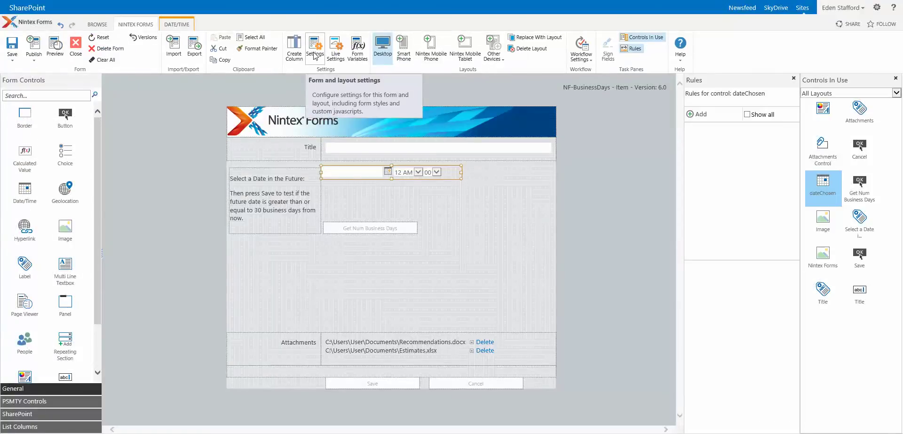
- Show the form's Custom JavaScript with doWork and dateBusinessDayValidation, moving the dialog aside
{"action": "left_click", "coordinate": [314, 55]}
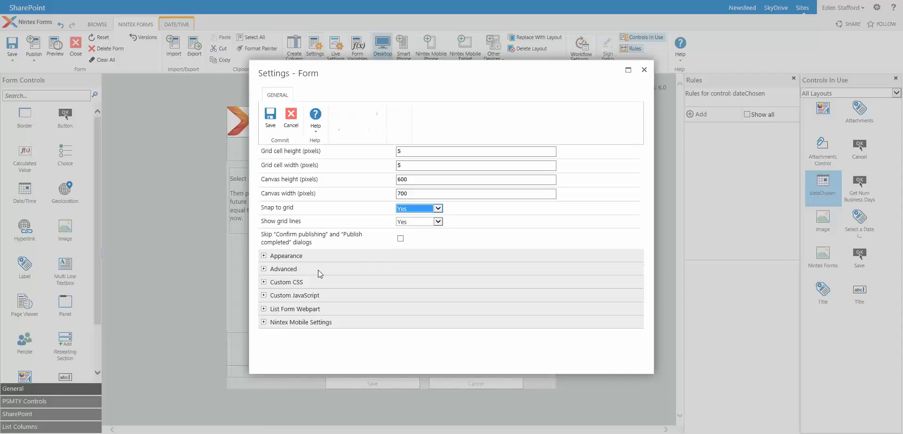
{"action": "left_click", "coordinate": [277, 295]}
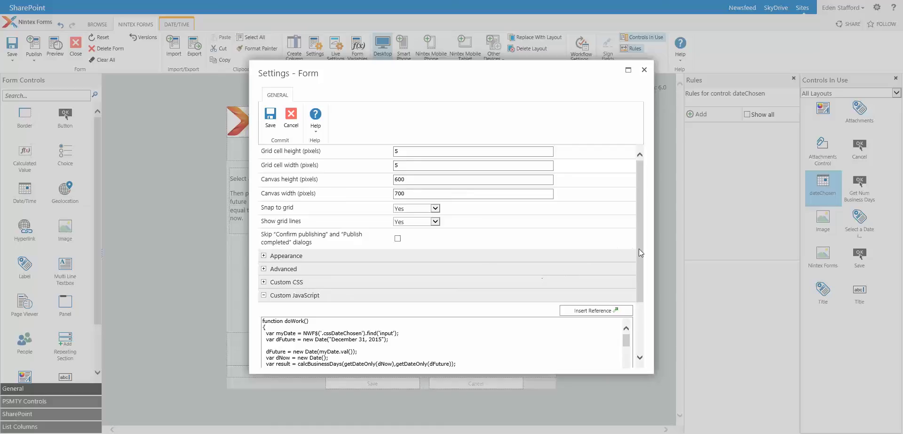
{"action": "left_click_drag", "start_coordinate": [638, 248], "coordinate": [634, 326]}
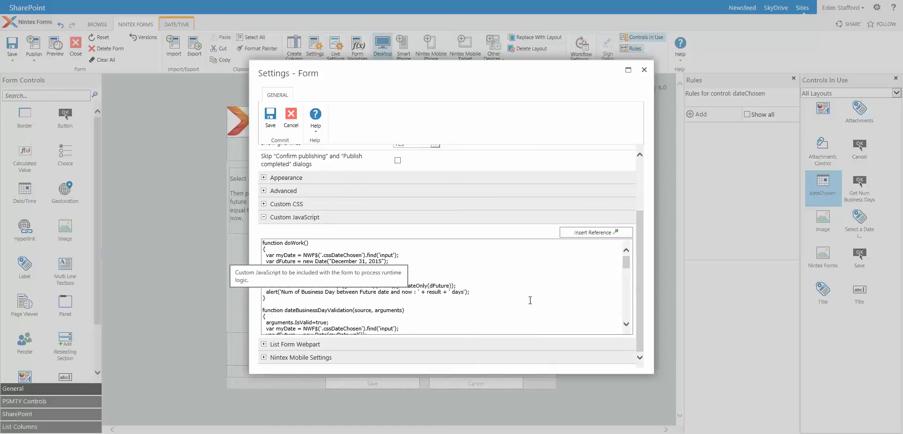
{"action": "left_click_drag", "start_coordinate": [274, 298], "coordinate": [228, 255]}
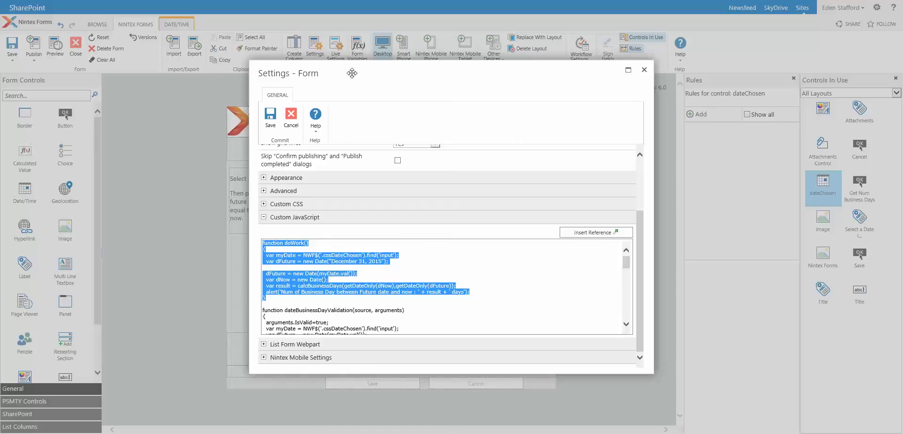
{"action": "left_click_drag", "start_coordinate": [357, 69], "coordinate": [579, 29]}
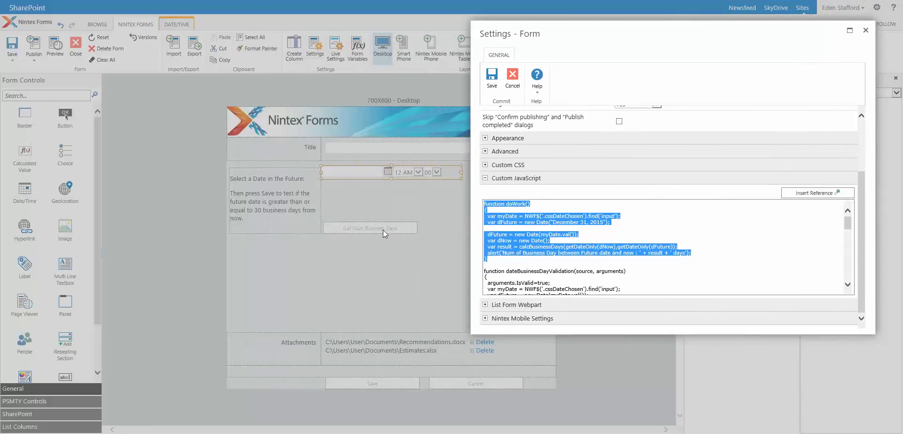
{"action": "left_click", "coordinate": [858, 207]}
{"action": "left_click_drag", "start_coordinate": [848, 223], "coordinate": [848, 236]}
{"action": "double_click", "coordinate": [540, 209]}
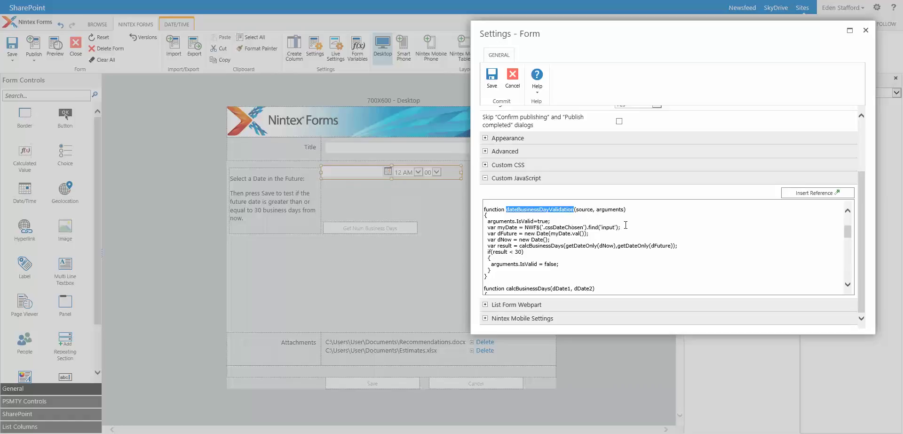
{"action": "left_click_drag", "start_coordinate": [622, 227], "coordinate": [486, 227]}
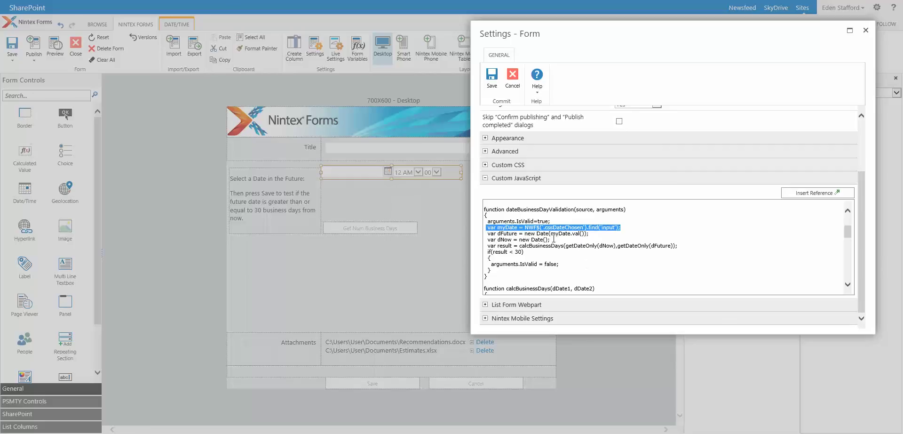
{"action": "left_click_drag", "start_coordinate": [550, 240], "coordinate": [486, 240]}
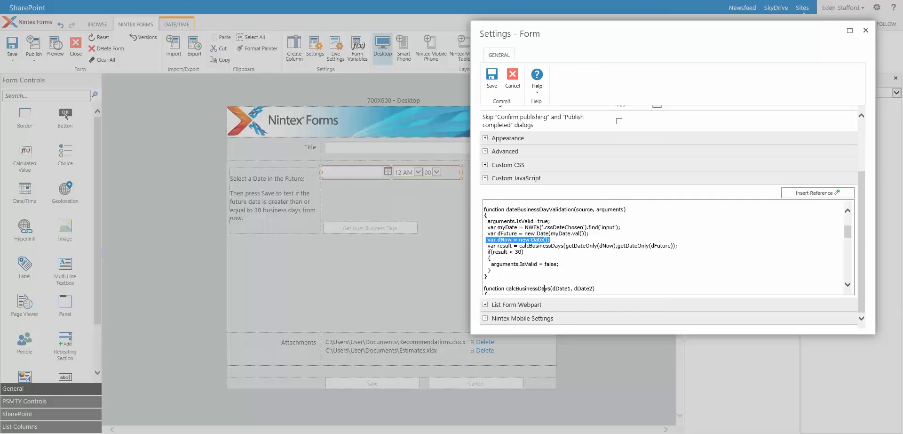
{"action": "left_click_drag", "start_coordinate": [487, 252], "coordinate": [529, 253]}
{"action": "left_click", "coordinate": [529, 253]}
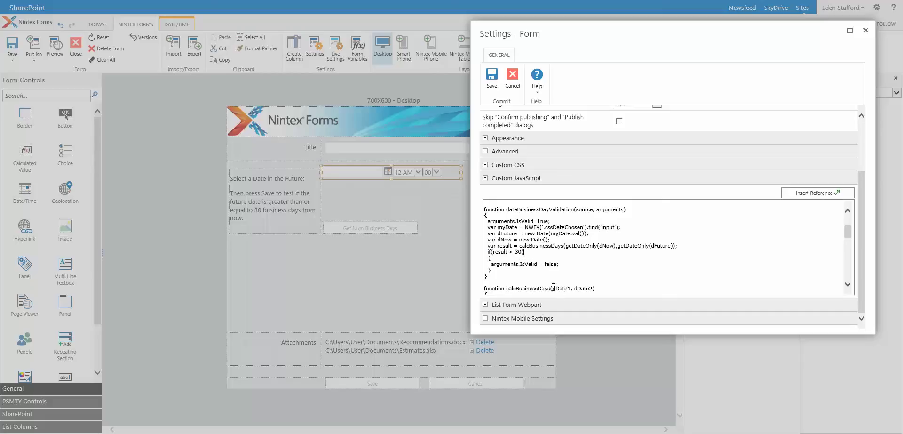
{"action": "double_click", "coordinate": [518, 252]}
{"action": "left_click_drag", "start_coordinate": [849, 233], "coordinate": [844, 243]}
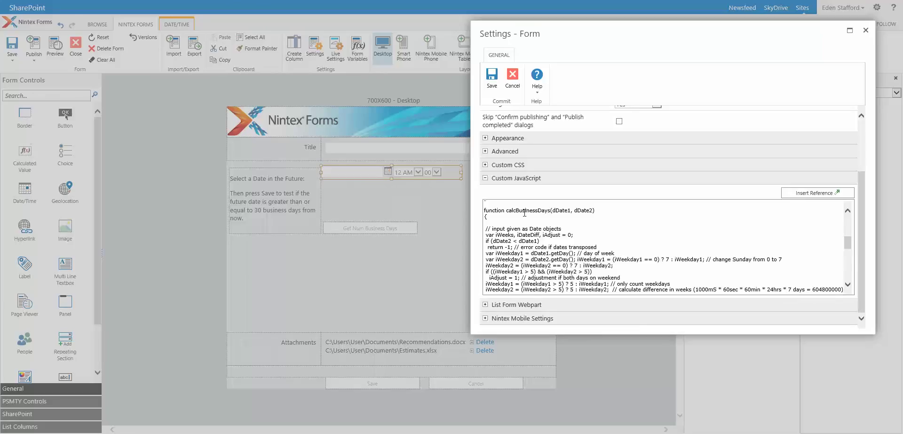
- Scroll through the calcBusinessDays and getDateOnly functions in the form's Custom JavaScript
{"action": "left_click_drag", "start_coordinate": [506, 210], "coordinate": [550, 212]}
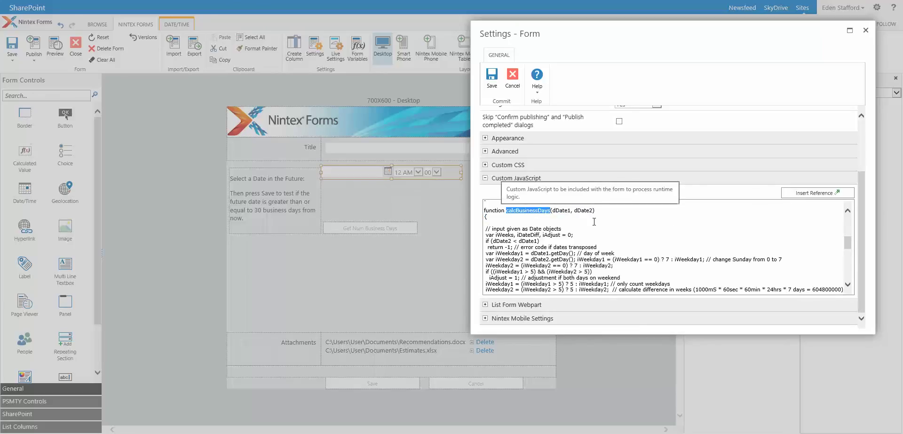
{"action": "left_click_drag", "start_coordinate": [850, 242], "coordinate": [854, 260]}
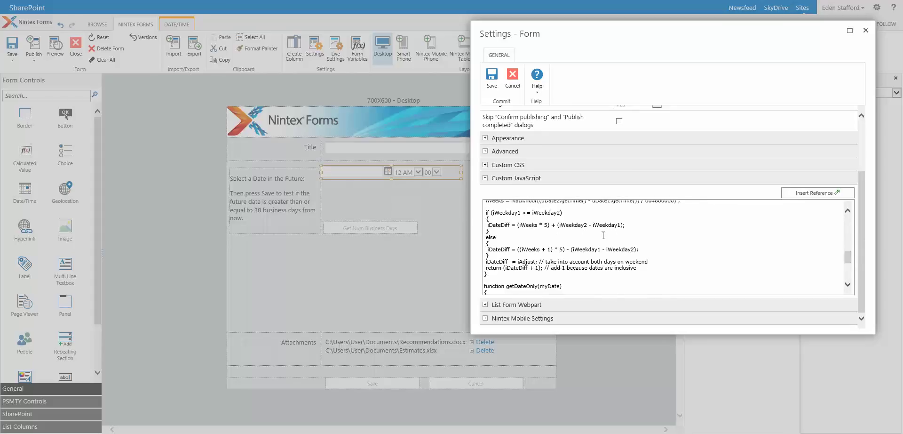
{"action": "mouse_move", "coordinate": [848, 257]}
{"action": "left_mouse_down"}
{"action": "mouse_move", "coordinate": [850, 273]}
{"action": "mouse_move", "coordinate": [850, 267]}
{"action": "left_mouse_up"}
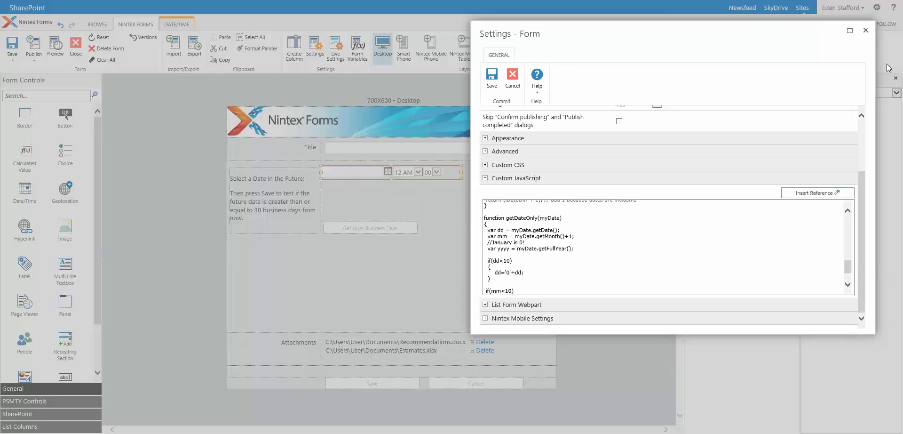
{"action": "left_click", "coordinate": [865, 31]}
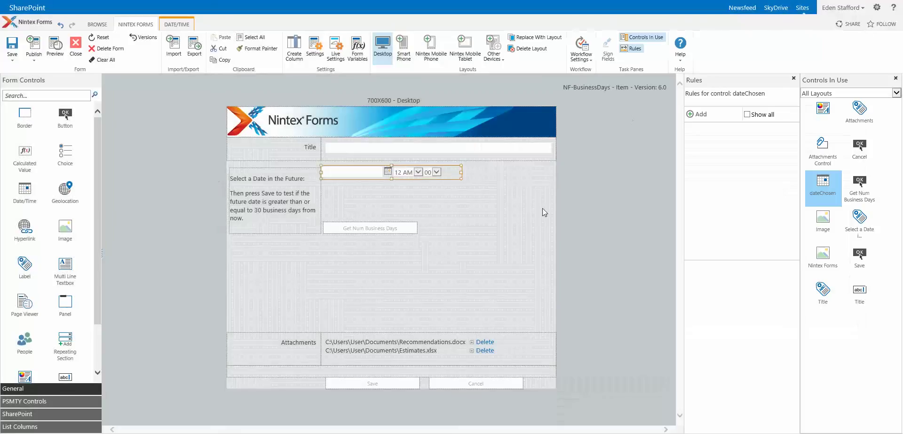